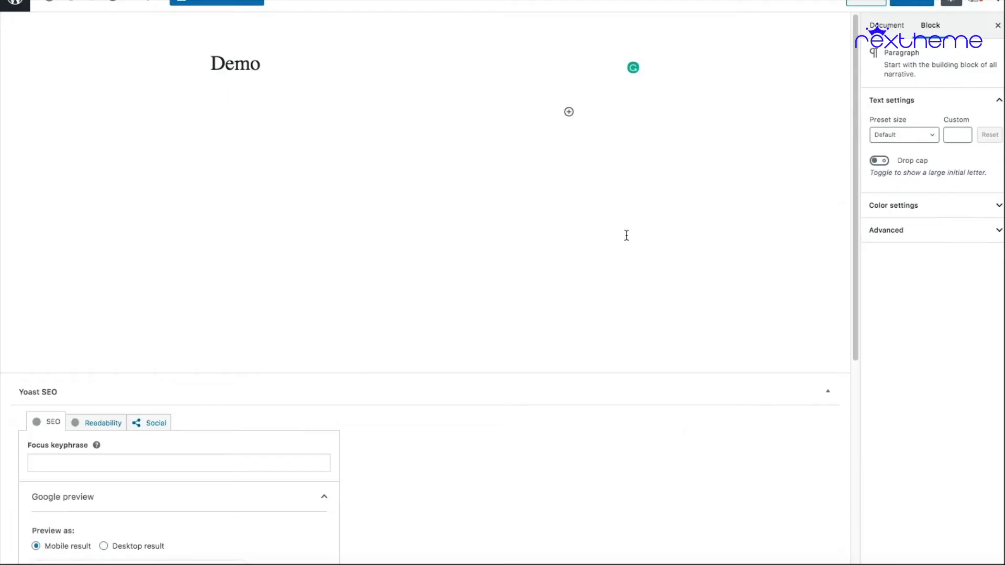
# Open the Demo page in Elementor and search the widgets for 'wp' to find WPVR.
pyautogui.click(225, 2)
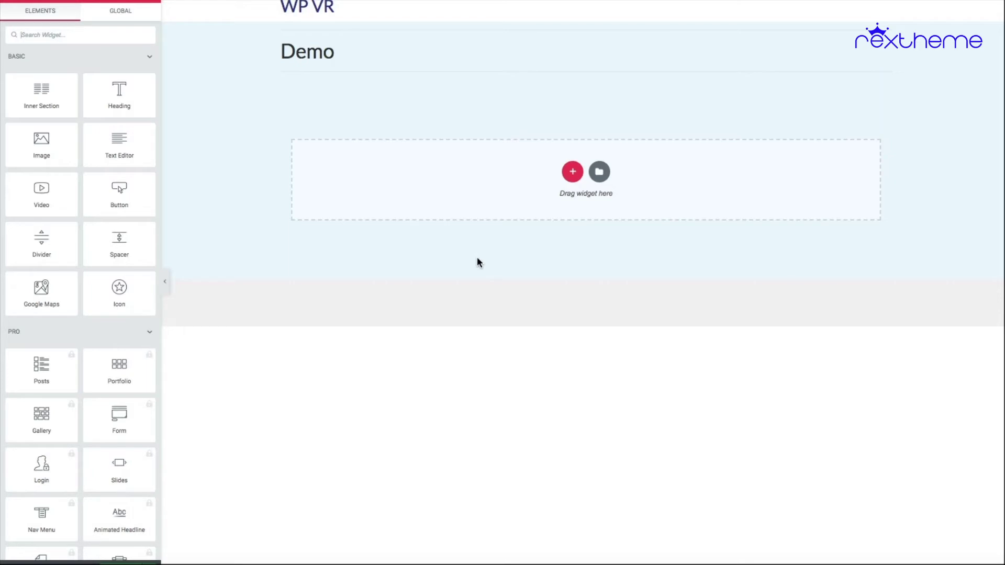
pyautogui.click(68, 34)
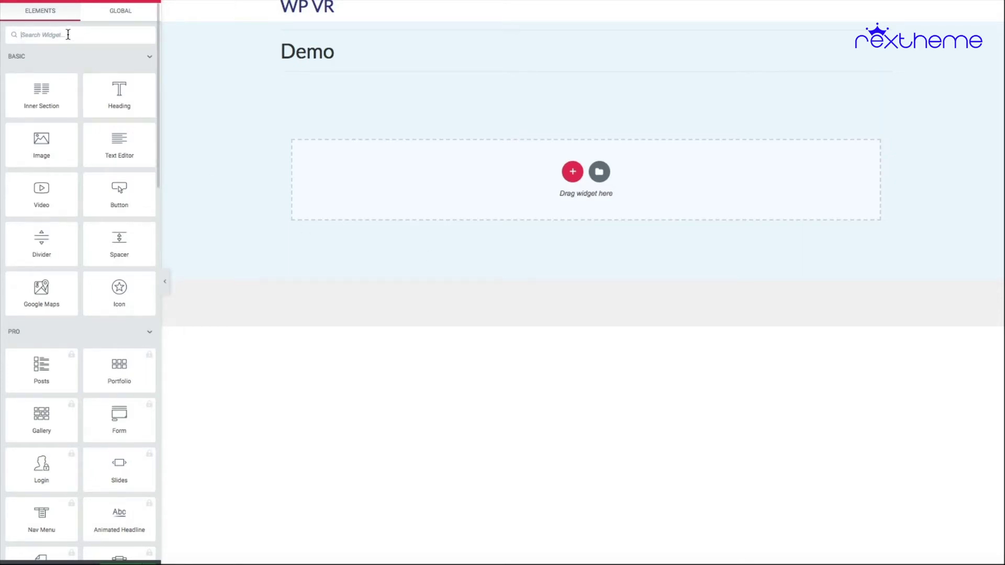
pyautogui.write('wpvr')
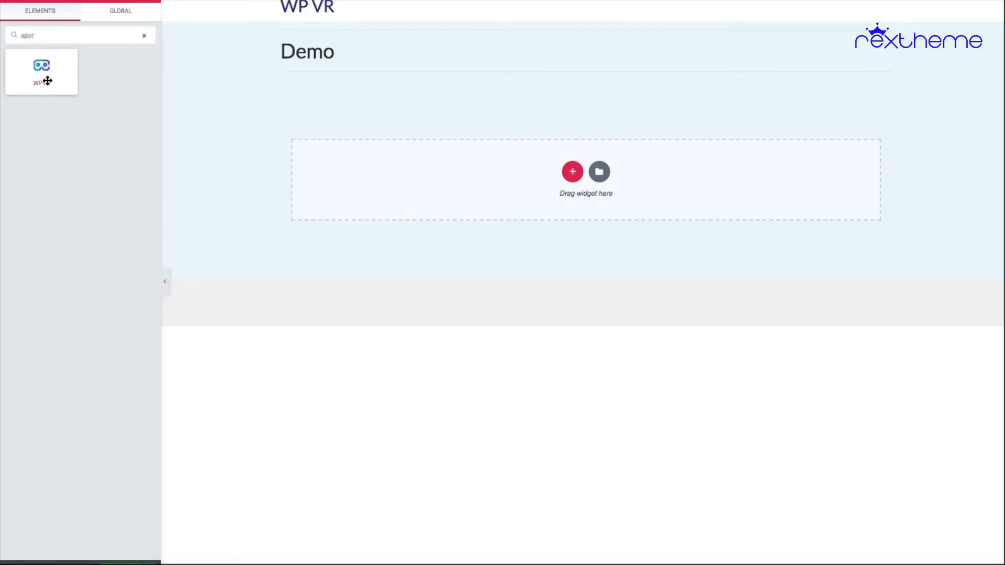
# Drag the WPVR widget into the empty section below the Demo heading.
pyautogui.moveTo(40, 71); pyautogui.dragTo(511, 177)
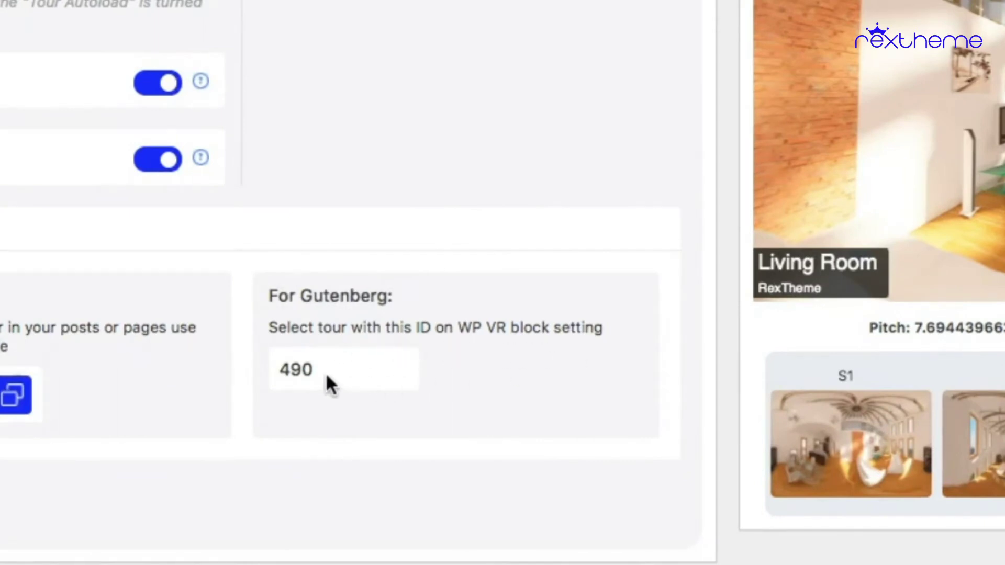
# Copy the tour ID 490 from the 'For Gutenberg' field.
pyautogui.click(280, 407)
pyautogui.moveTo(280, 373); pyautogui.dragTo(363, 406)
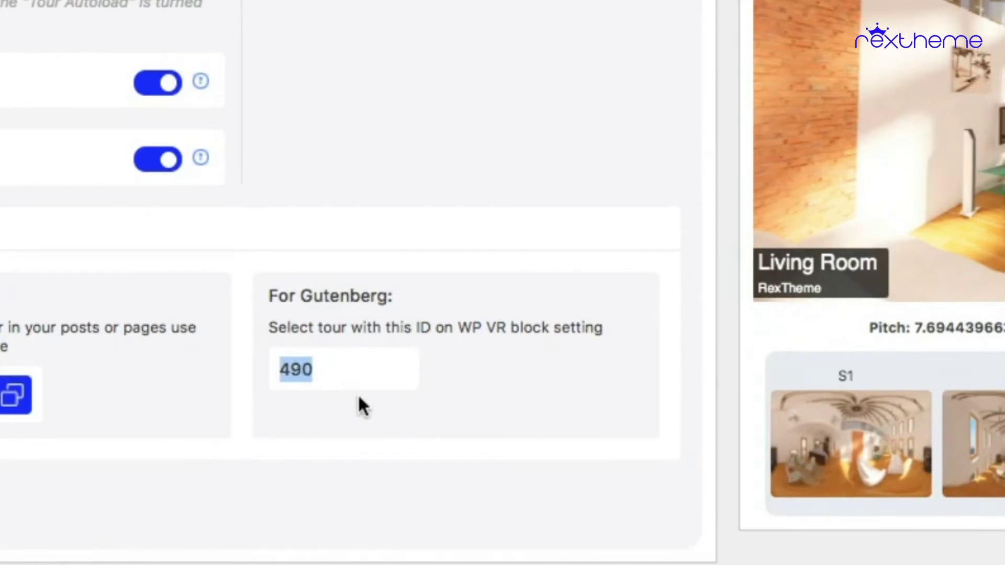
pyautogui.moveTo(292, 371); pyautogui.dragTo(319, 369)
pyautogui.click(286, 370)
pyautogui.doubleClick(316, 377)
pyautogui.rightClick(309, 369)
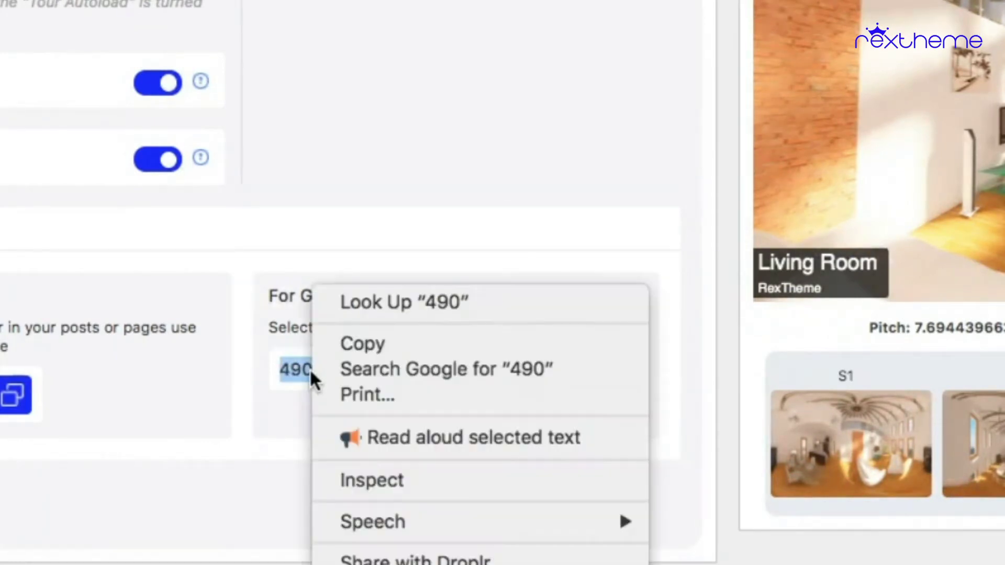
pyautogui.click(342, 345)
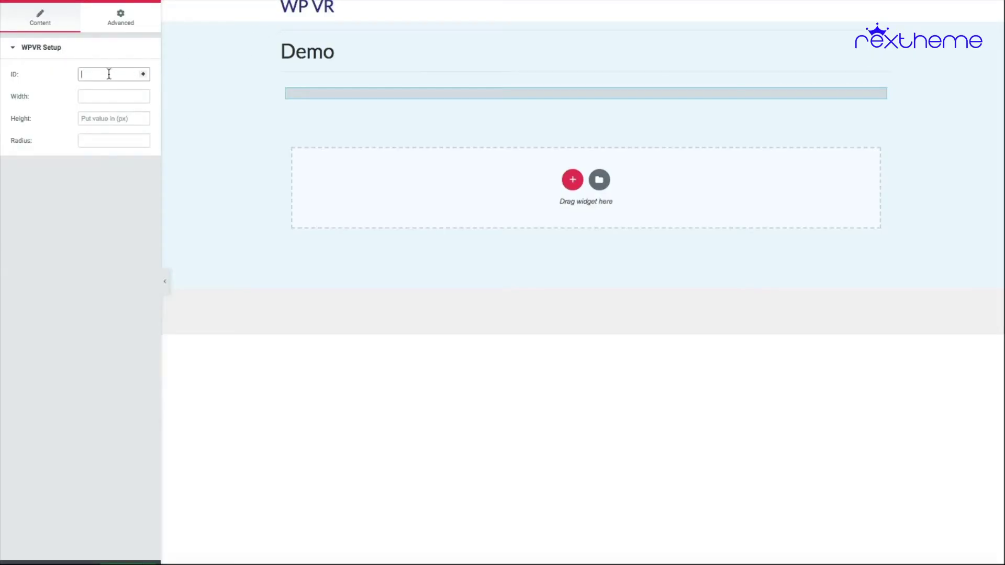
# Paste 490 into the WPVR widget's ID field to load the Living Room tour.
pyautogui.hotkey('ctrl', 'v')
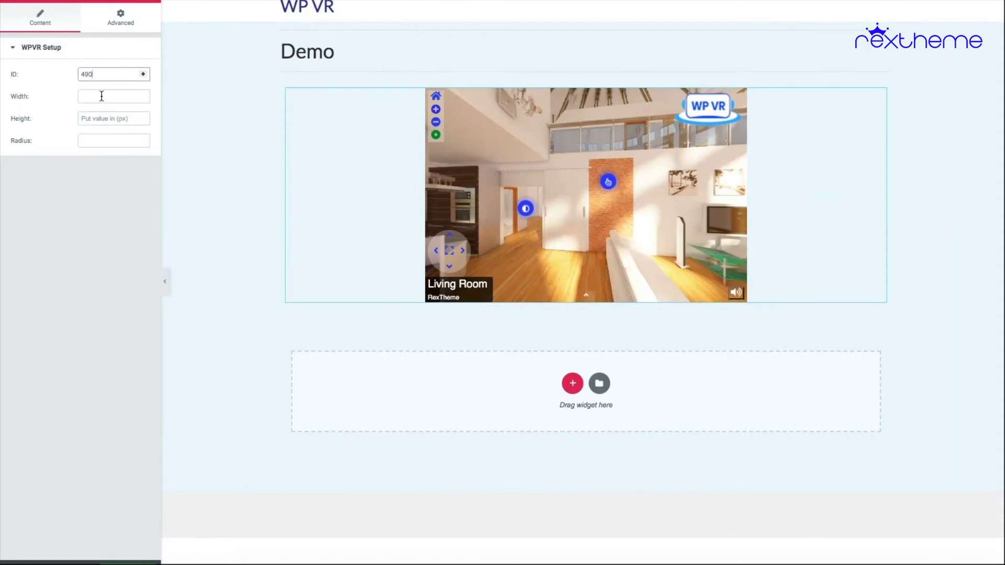
pyautogui.click(101, 96)
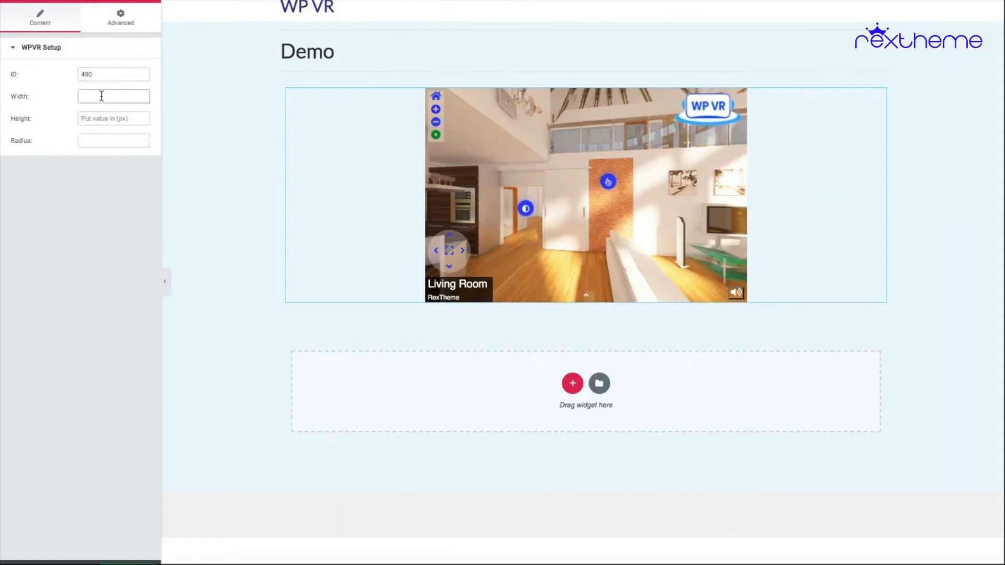
pyautogui.write('20')
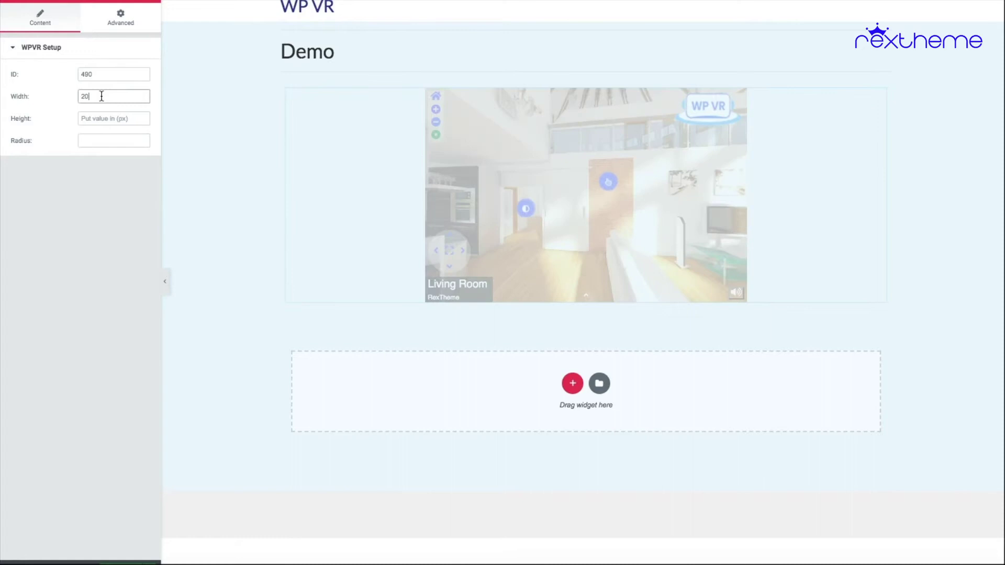
pyautogui.write('%')
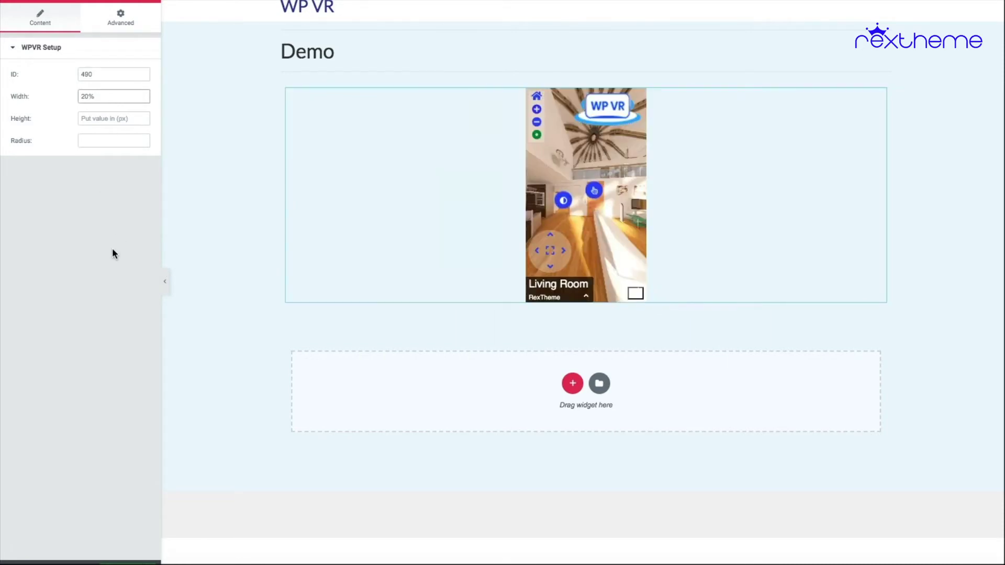
pyautogui.doubleClick(85, 97)
pyautogui.press('BackSpace')
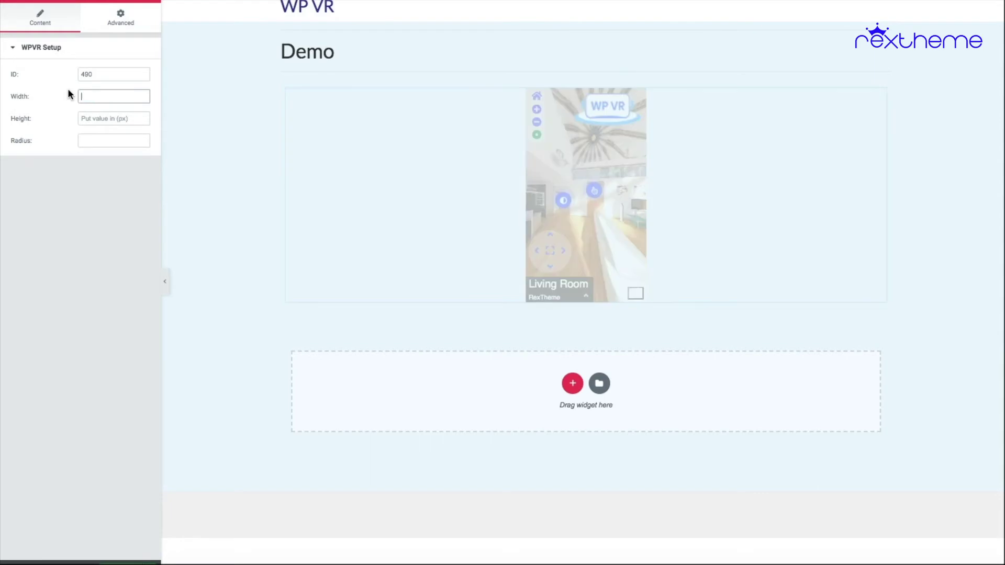
pyautogui.click(120, 75)
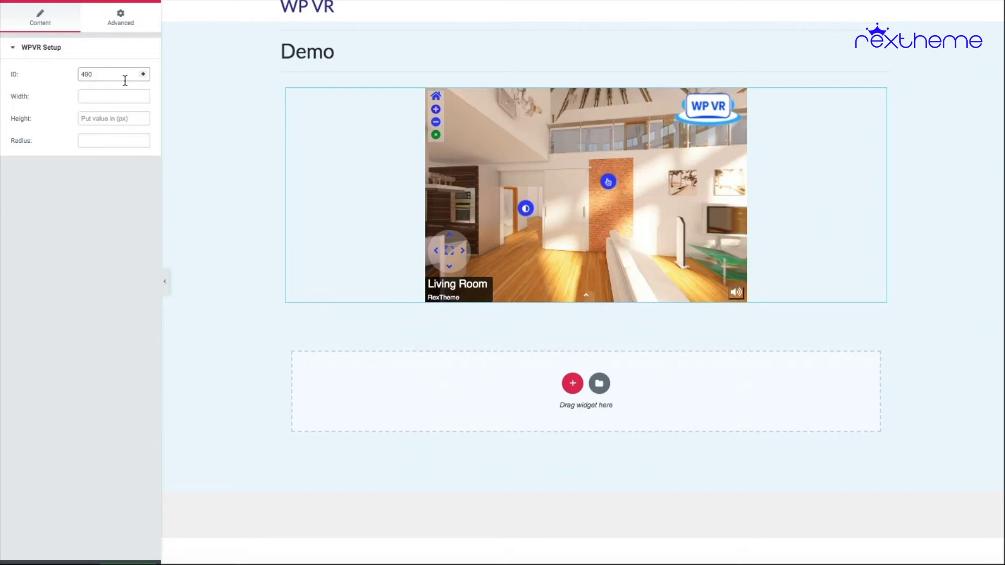
# Set the WPVR widget's Height field to 700px.
pyautogui.click(118, 120)
pyautogui.write('7')
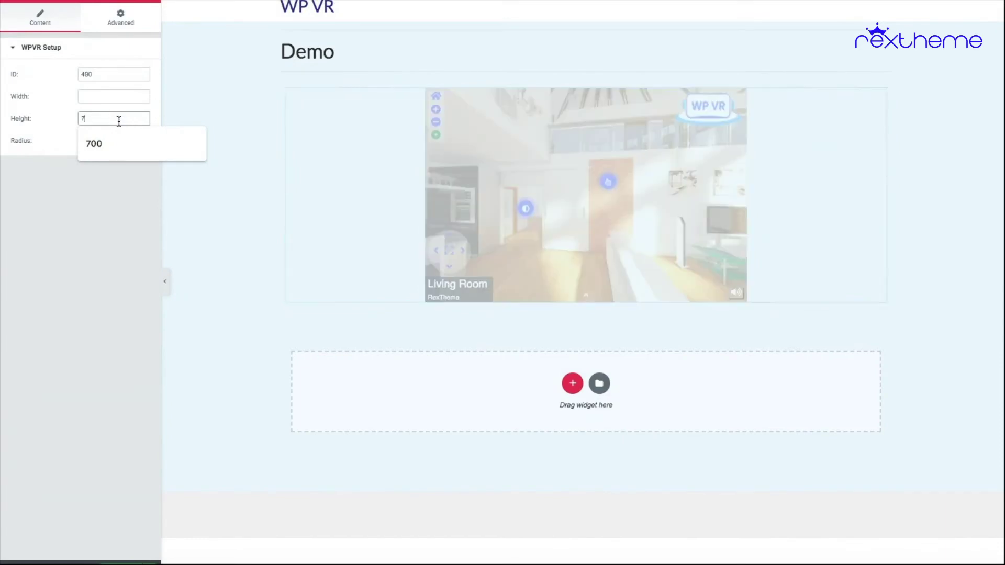
pyautogui.write('00px')
pyautogui.click(113, 187)
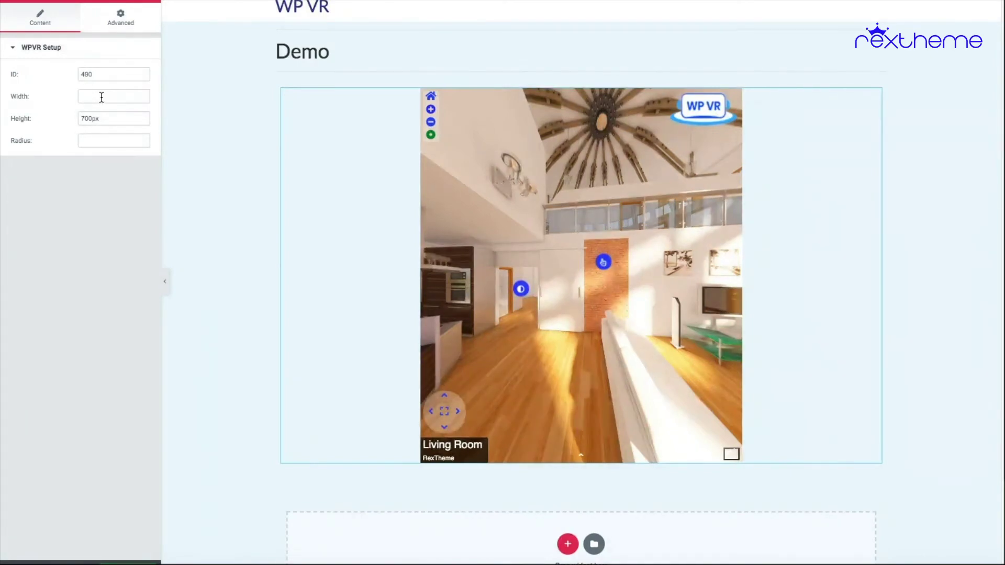
# Try a tour width of 800px, then change it to 90%.
pyautogui.click(102, 97)
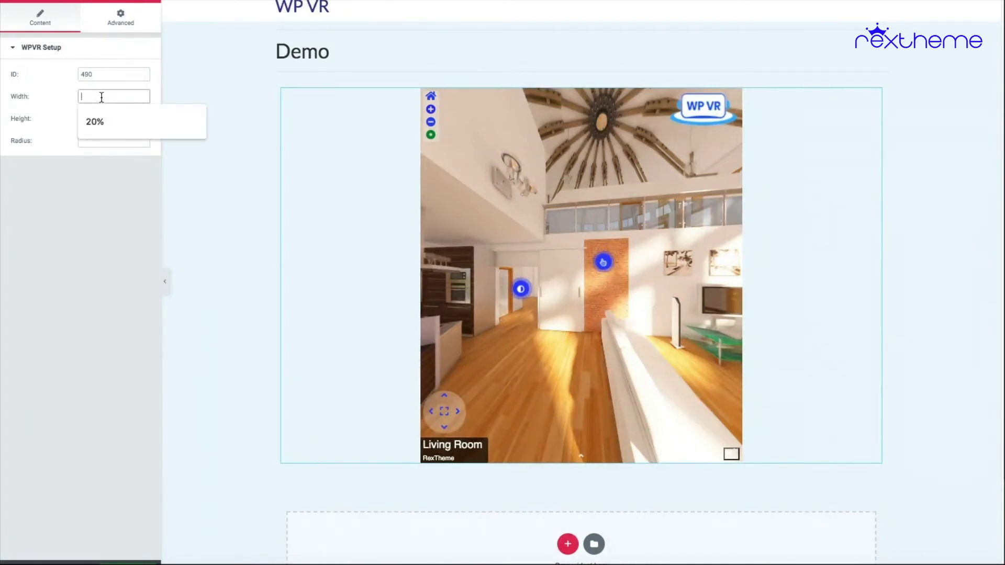
pyautogui.write('800px')
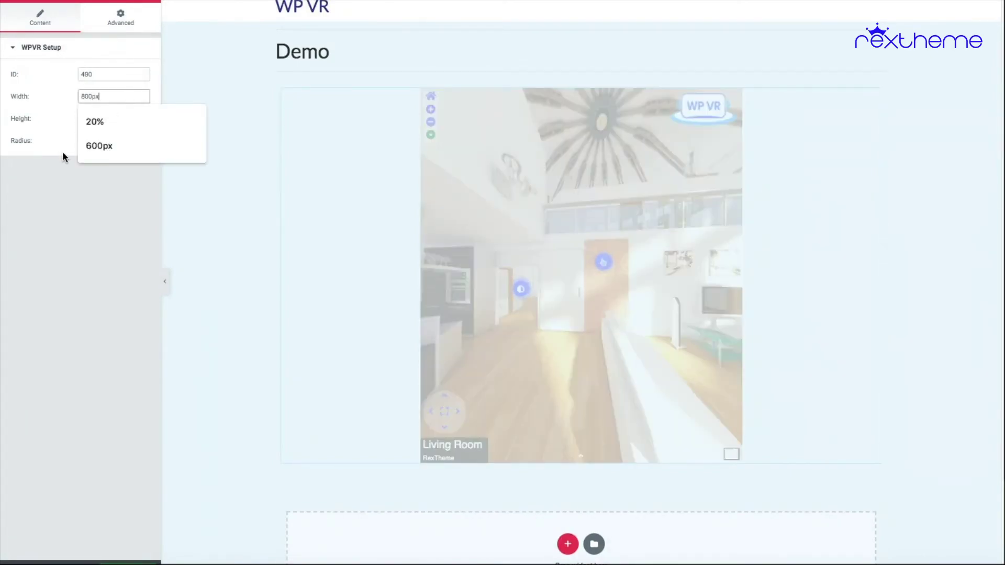
pyautogui.click(62, 152)
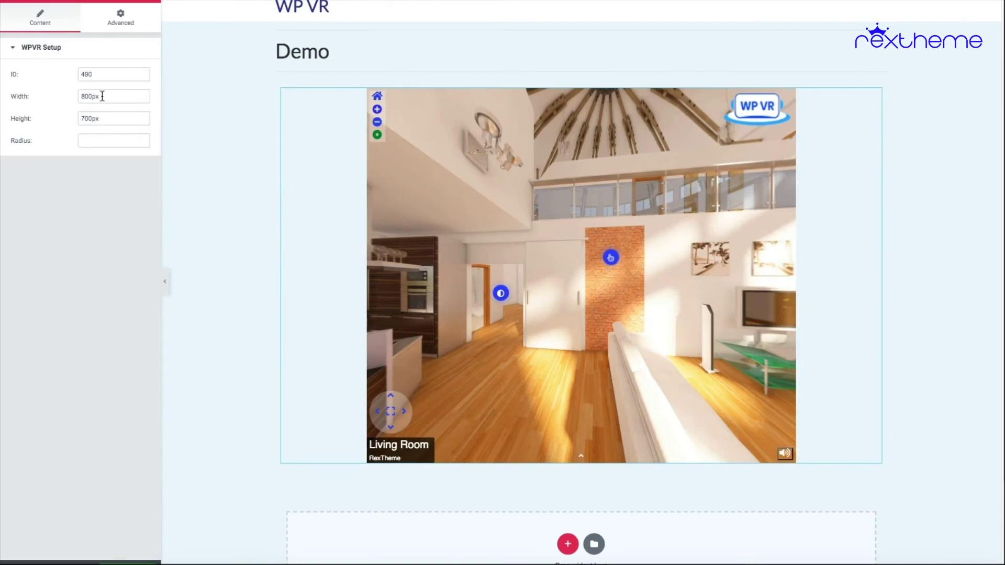
pyautogui.moveTo(102, 95); pyautogui.dragTo(73, 100)
pyautogui.write('90')
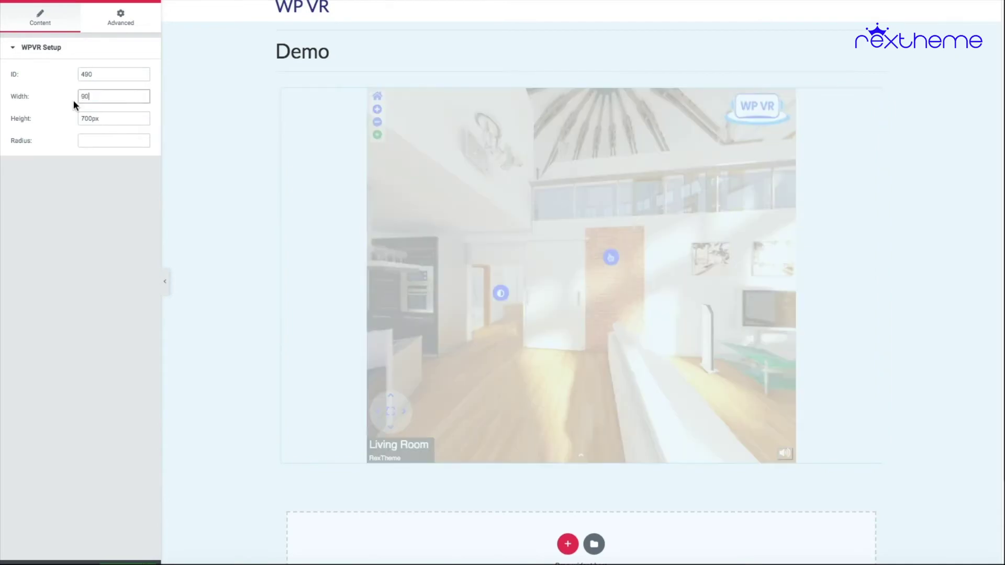
pyautogui.click(61, 153)
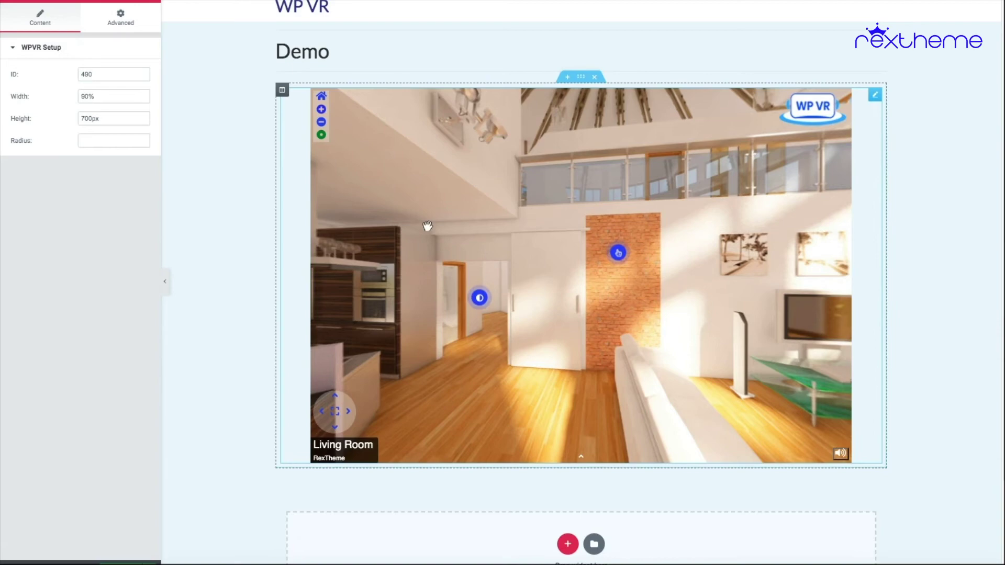
# Change the tour width from 90% to 95%.
pyautogui.click(87, 97)
pyautogui.press('BackSpace')
pyautogui.write('5')
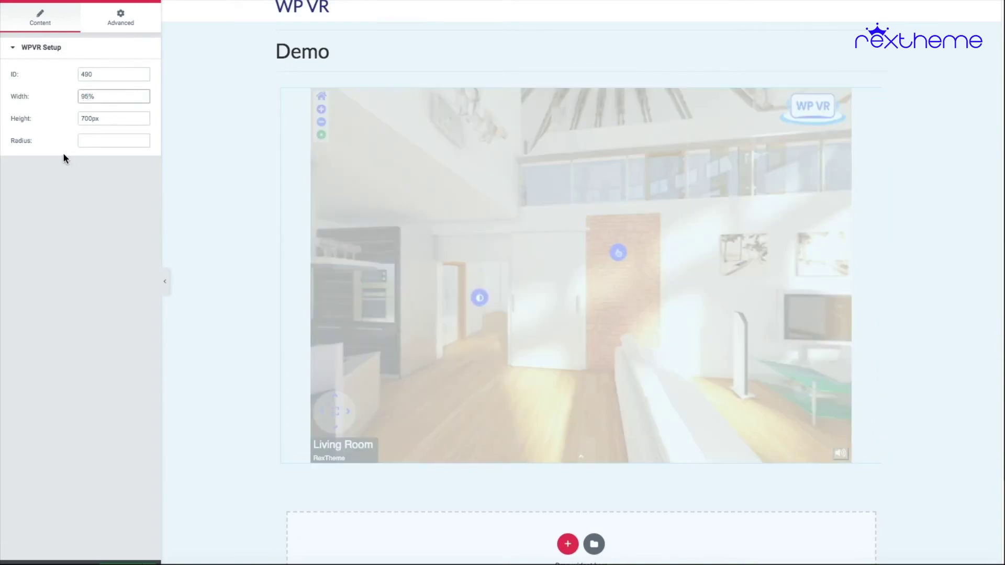
pyautogui.click(65, 155)
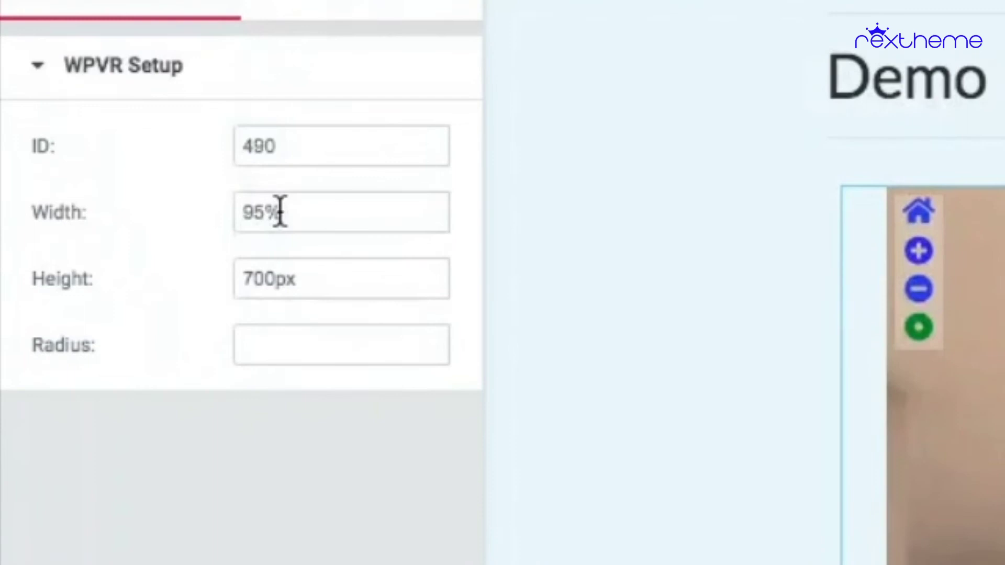
# Replace the 95% width with 'fullwidth' so the tour spans the page.
pyautogui.moveTo(278, 213); pyautogui.dragTo(232, 212)
pyautogui.write('fullwidth')
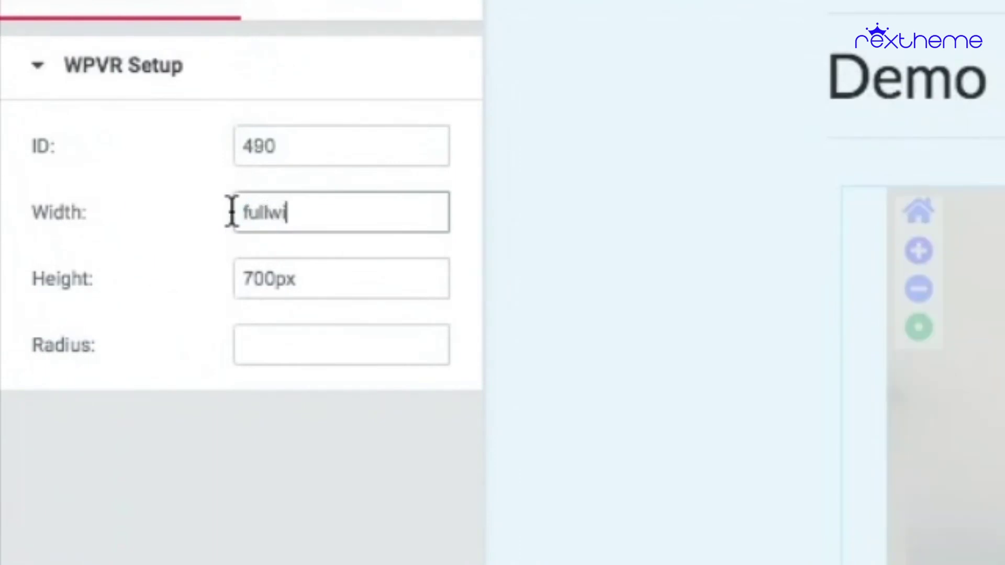
pyautogui.click(273, 385)
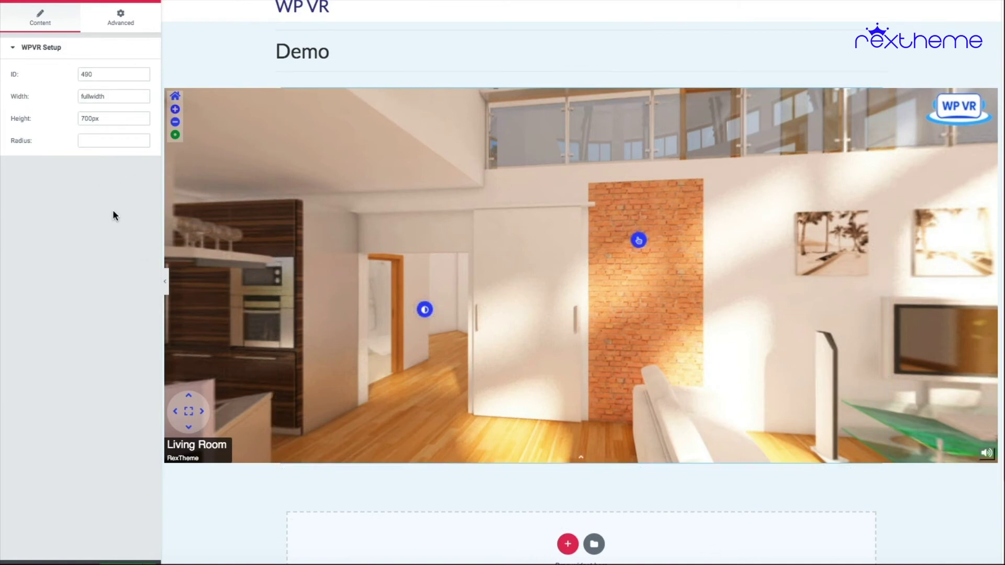
# Set the WPVR widget's Radius field to 25px.
pyautogui.click(94, 141)
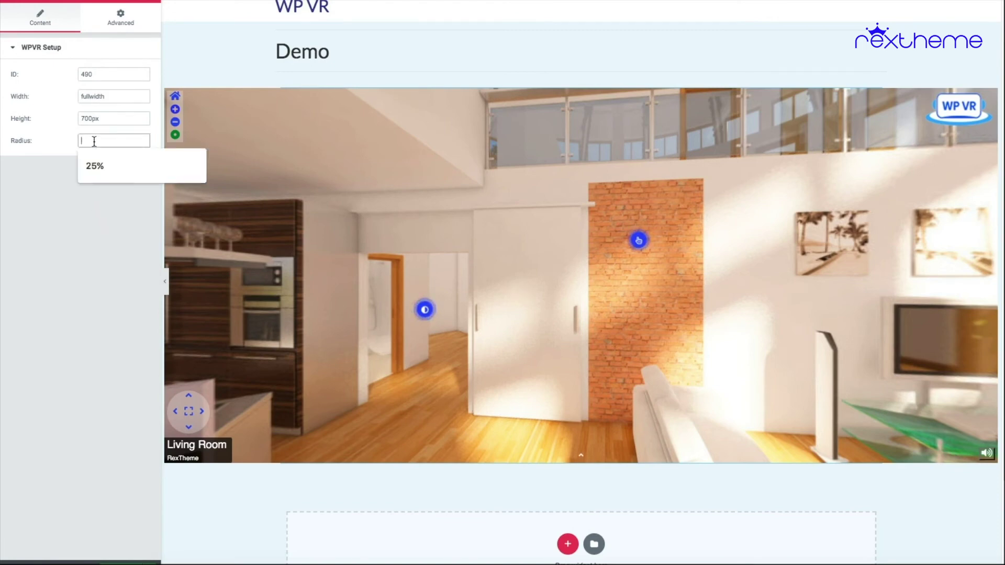
pyautogui.write('25px')
pyautogui.click(54, 237)
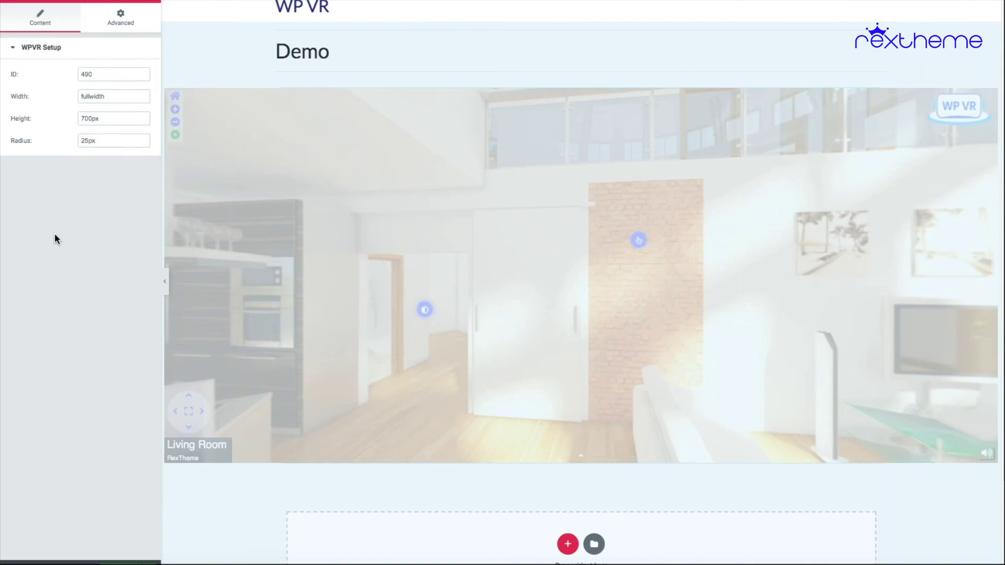